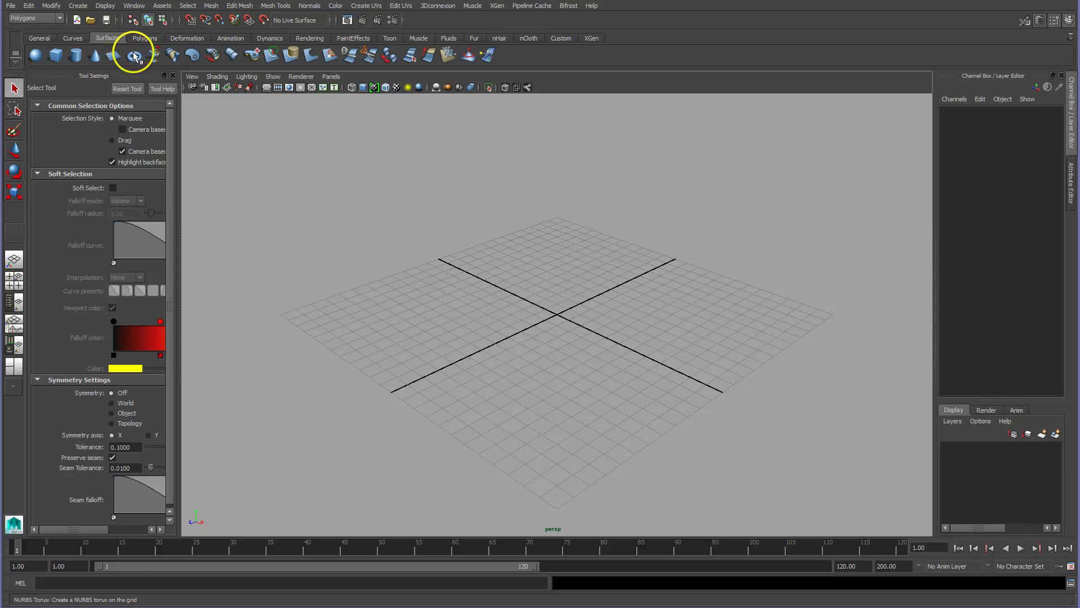
Tear off the polygon primitives list as a floating window and park it in the viewport's upper corner beside the channel box.
click(145, 38)
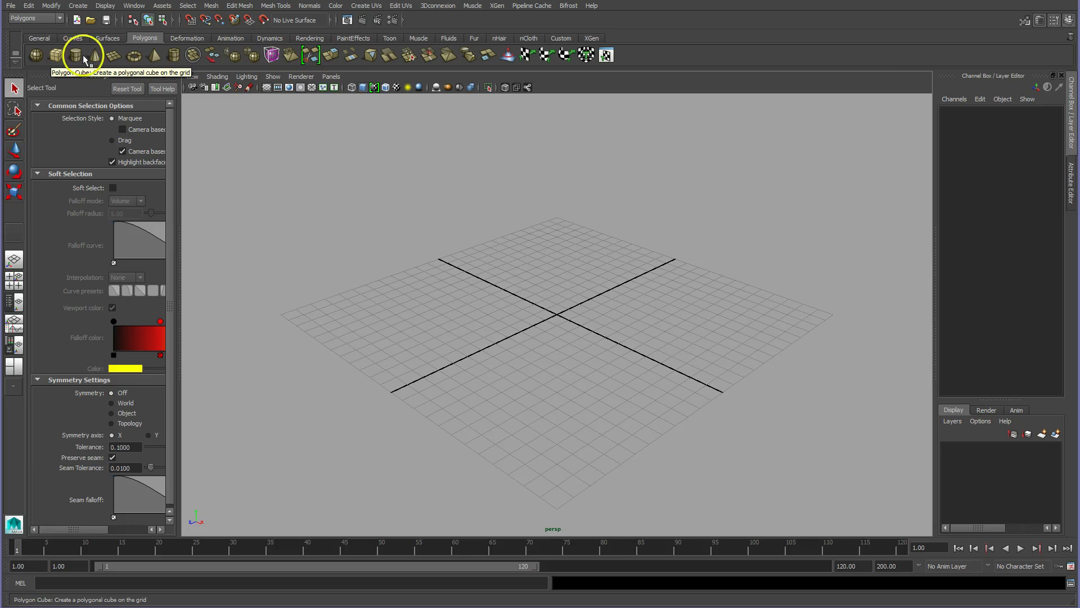
click(79, 7)
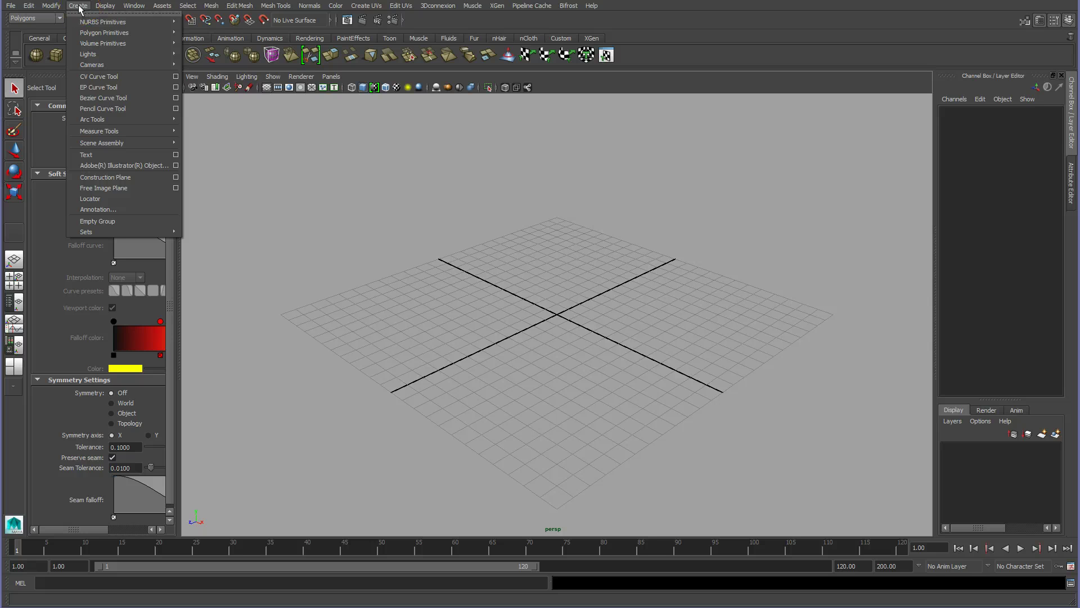
click(89, 22)
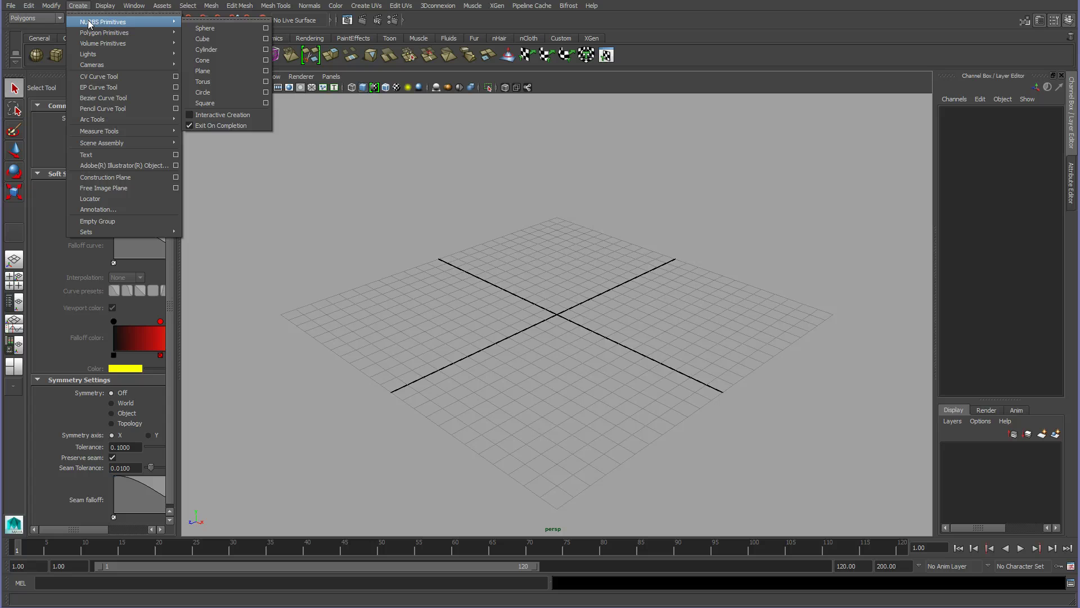
click(94, 32)
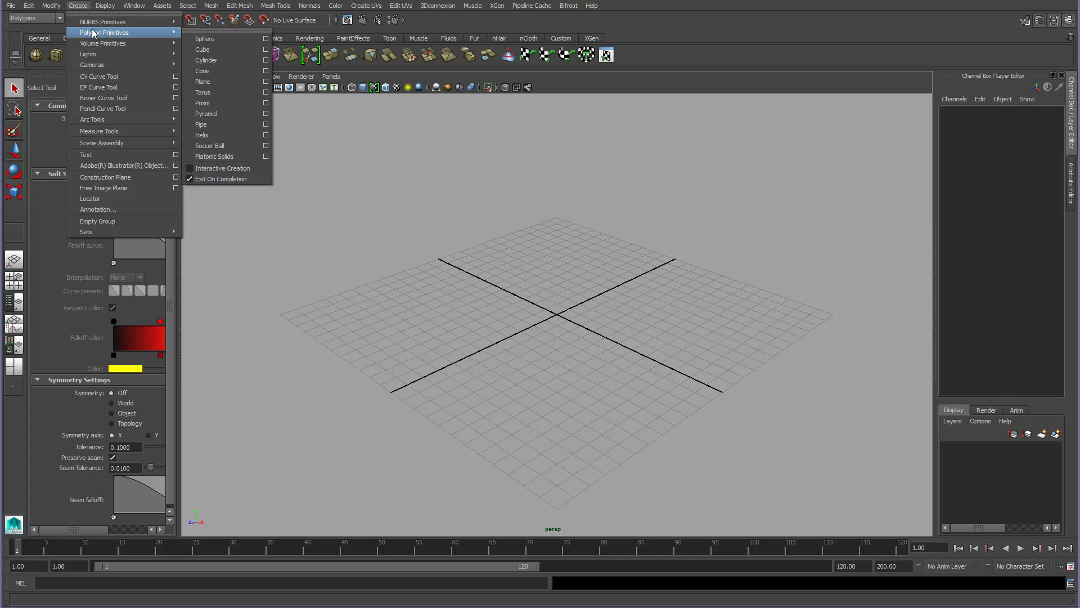
click(228, 31)
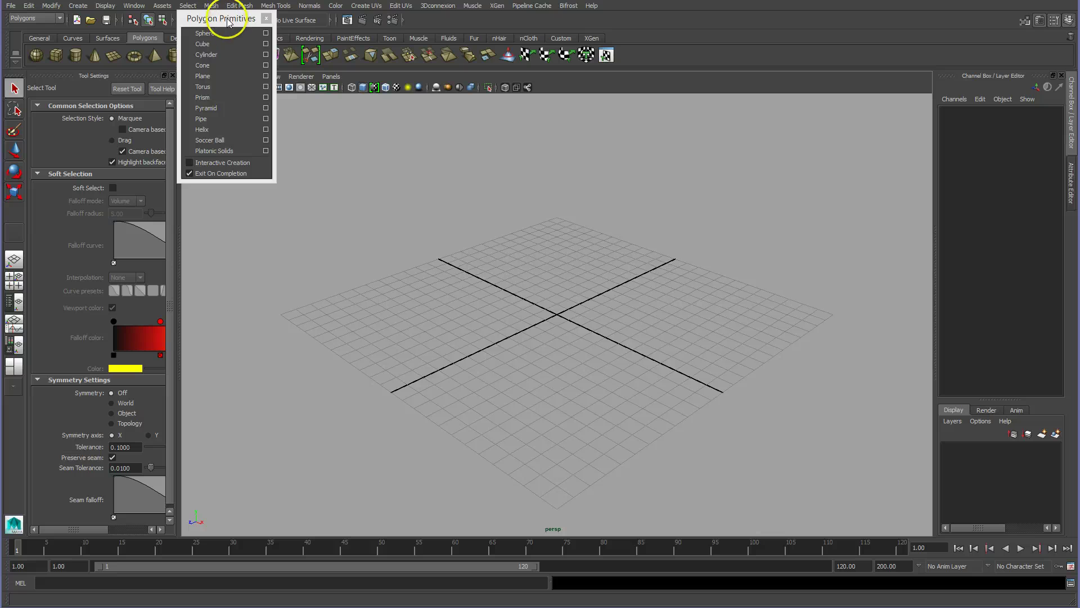
drag(222, 25, 876, 105)
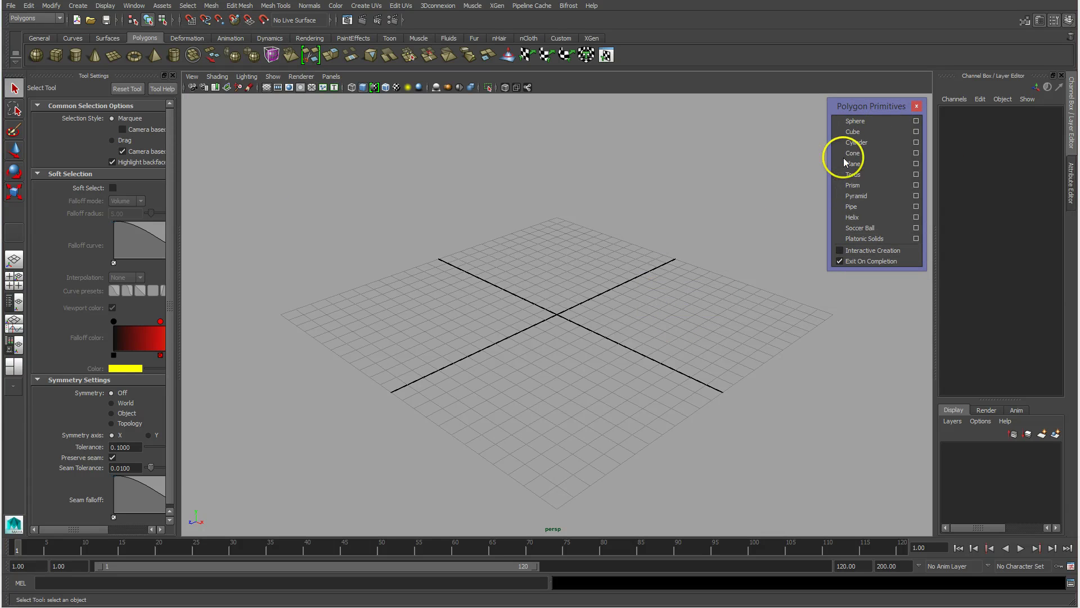
Create a polygon sphere at the origin and rename it head.
click(854, 122)
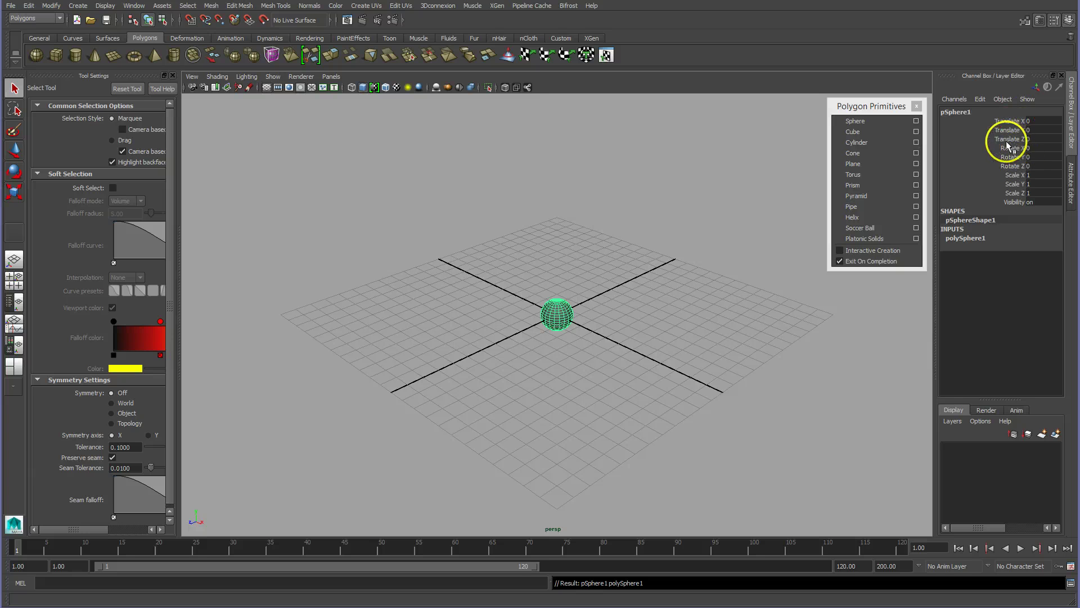
double_click(962, 112)
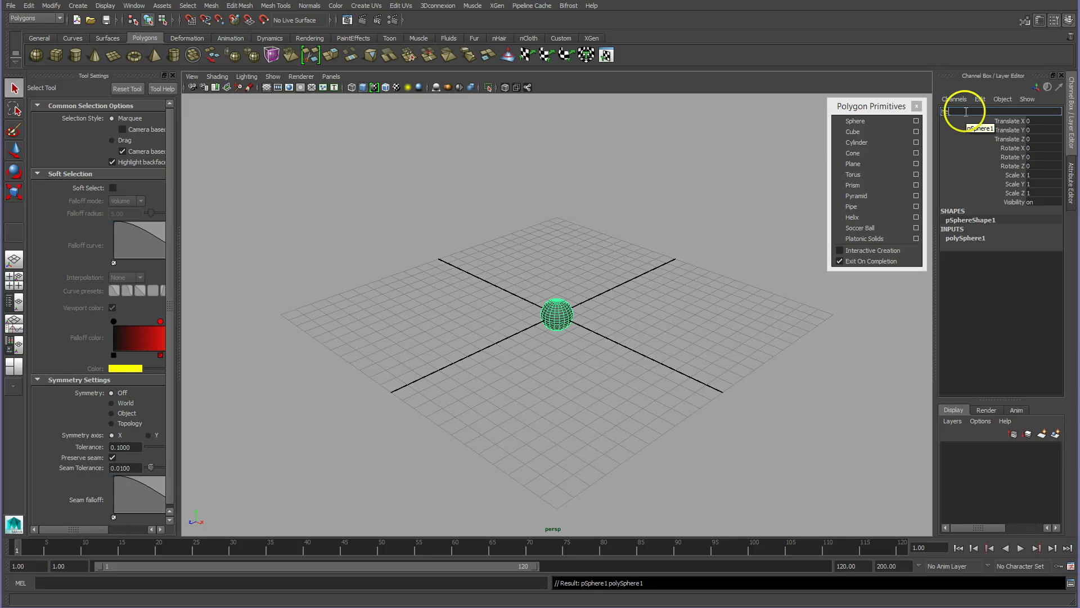
key(Return)
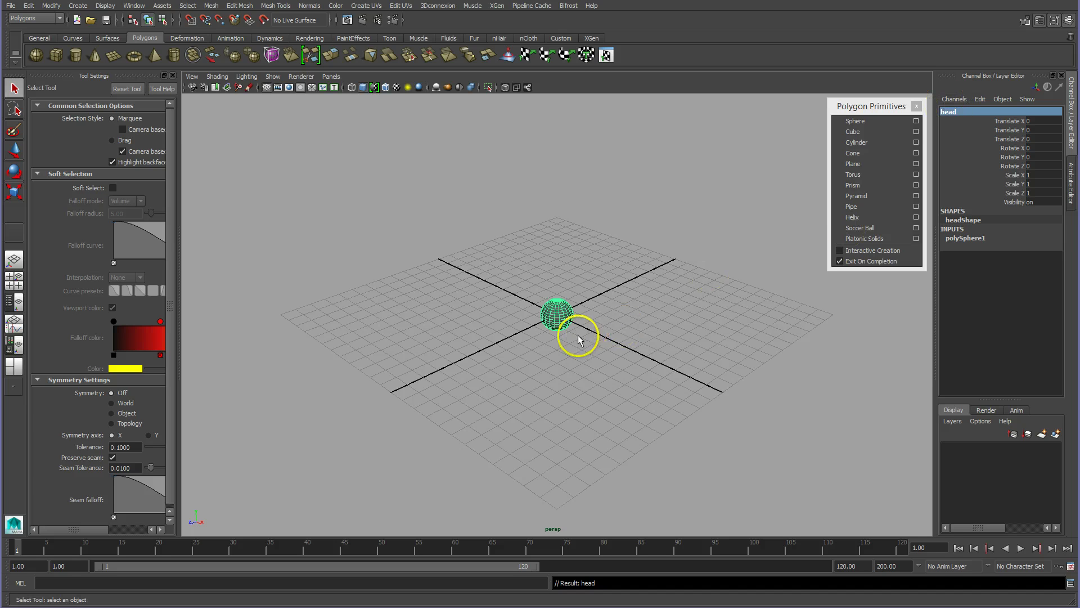
Raise the head sphere above the grid and set its Translate Y to 12.
key(w)
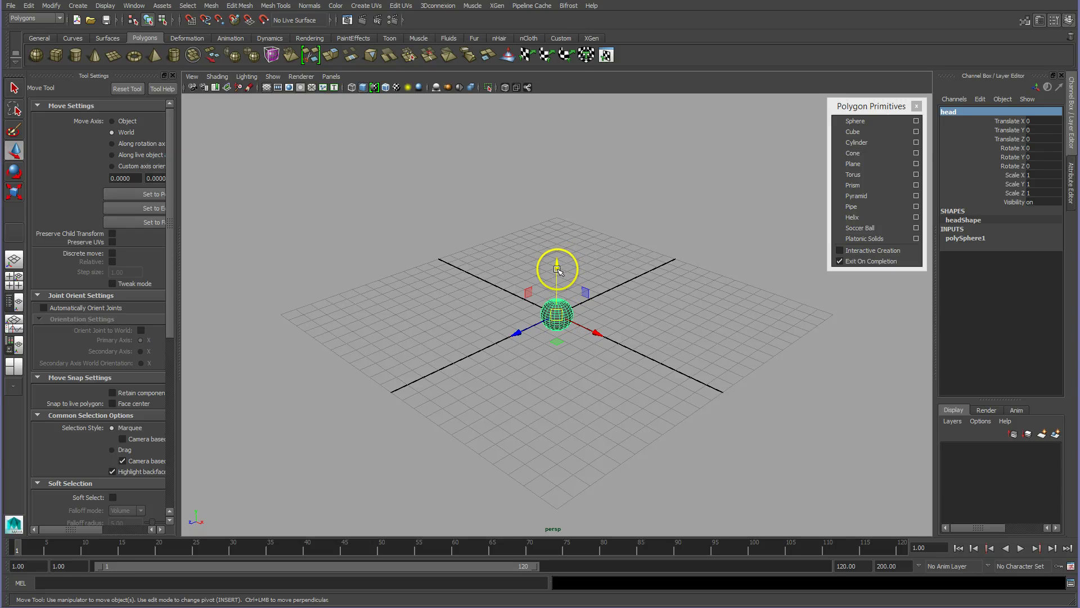
drag(557, 262, 554, 73)
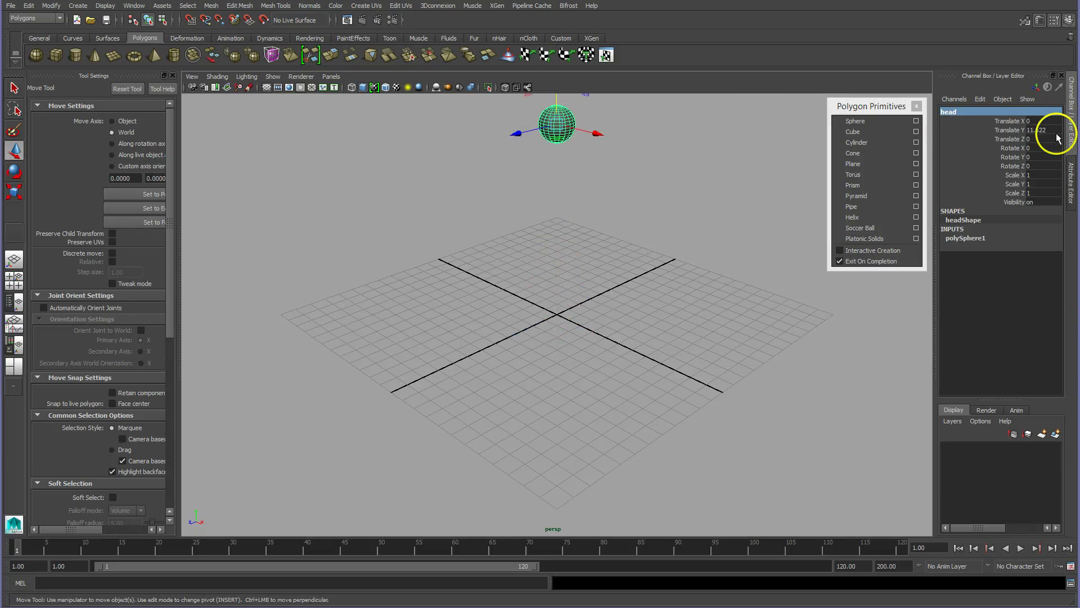
double_click(1038, 130)
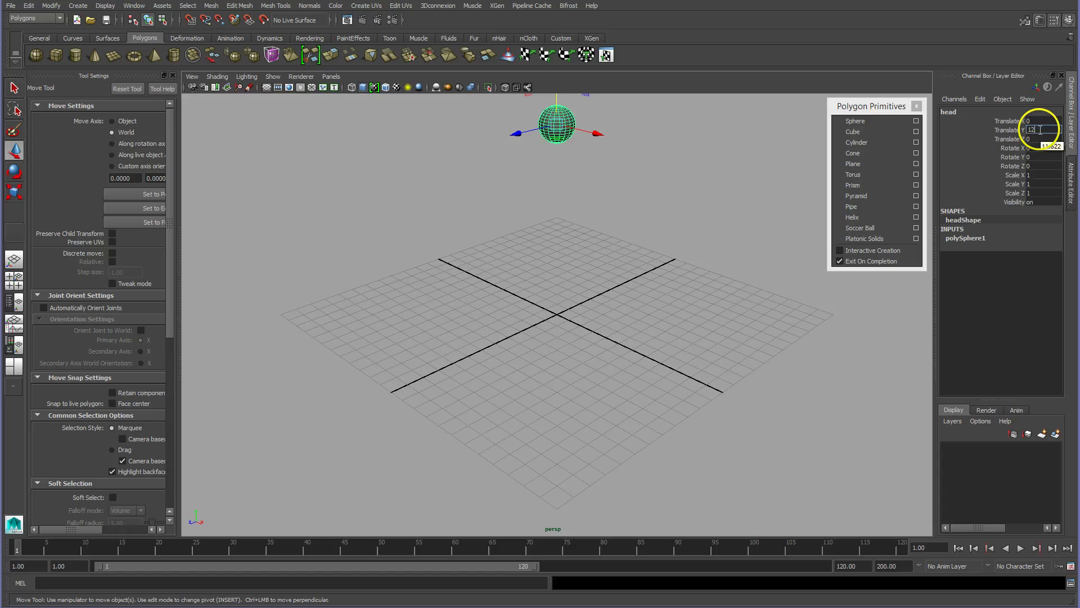
key(Return)
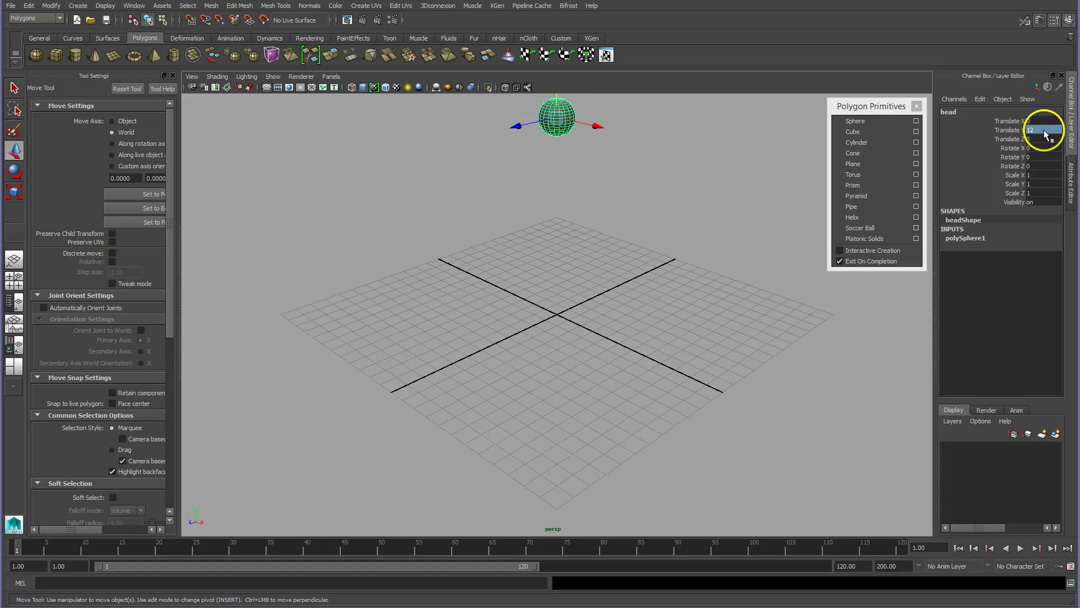
Create a polygon cube for the torso, scaled to about 1.73 × 2.68 × 2.68, and place it under the head at about 9.54 in Y.
click(855, 132)
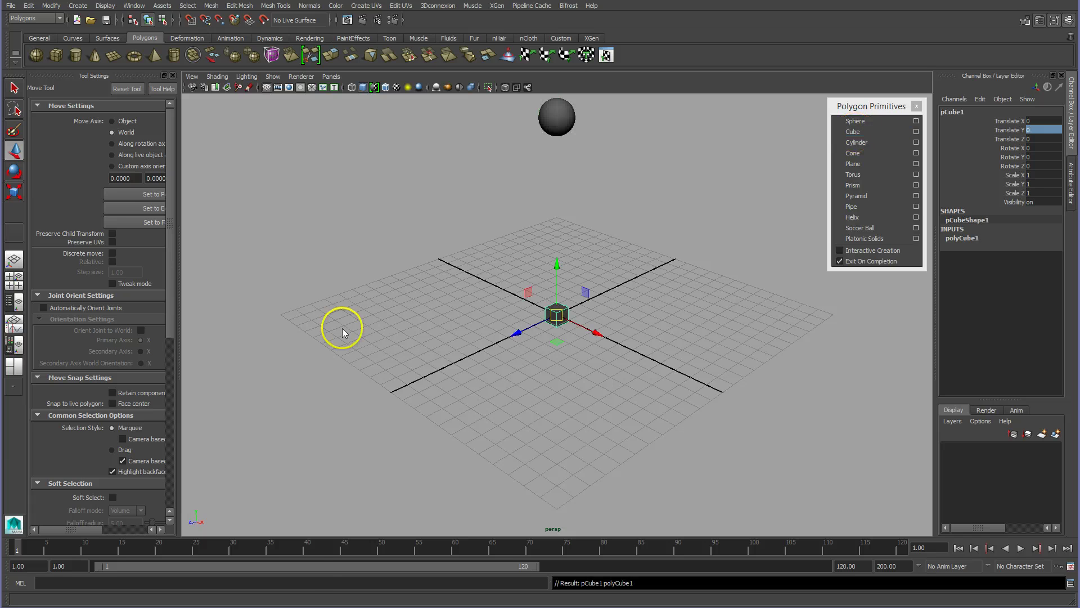
drag(557, 269, 557, 115)
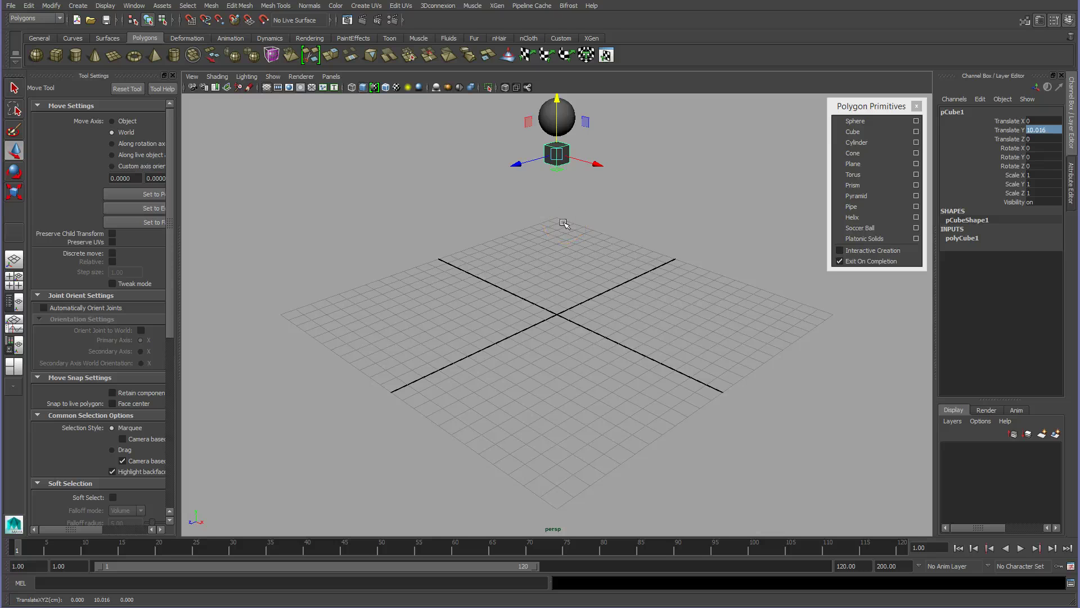
key(e)
key(r)
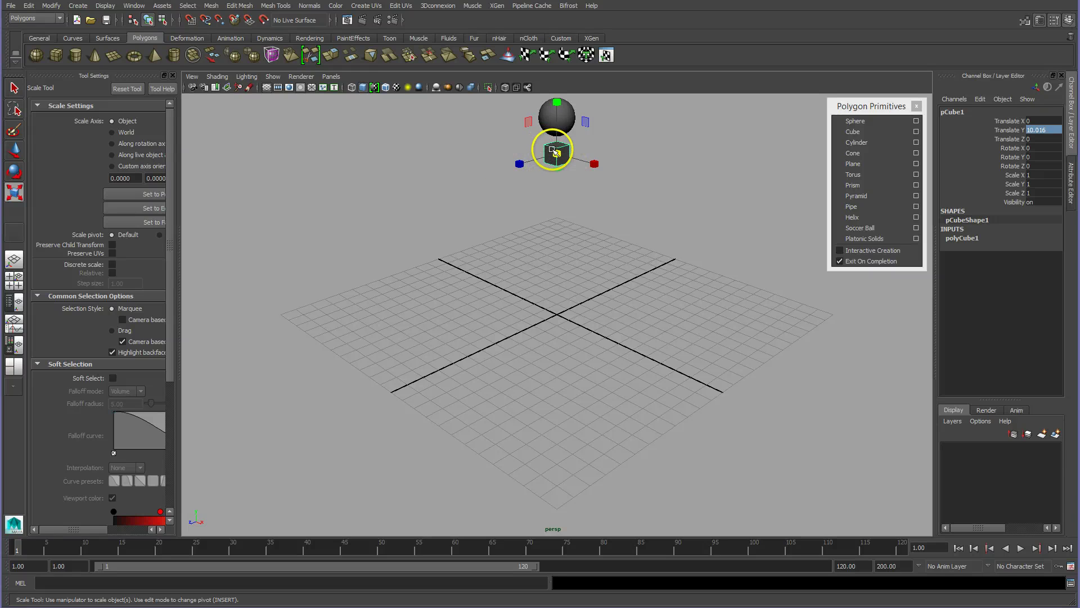
drag(559, 152, 581, 162)
key(w)
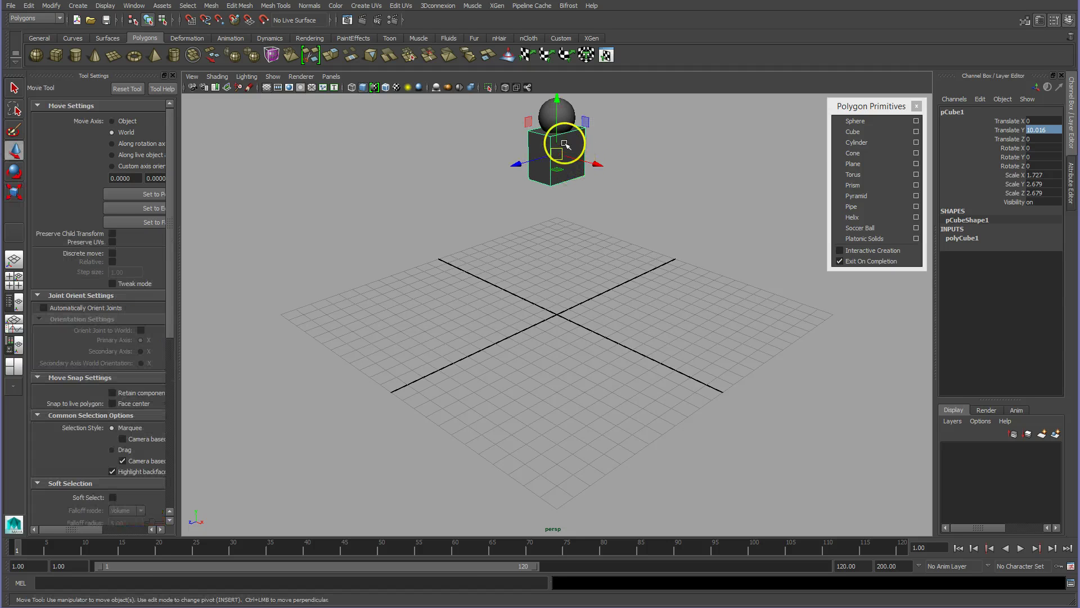
drag(555, 108, 556, 117)
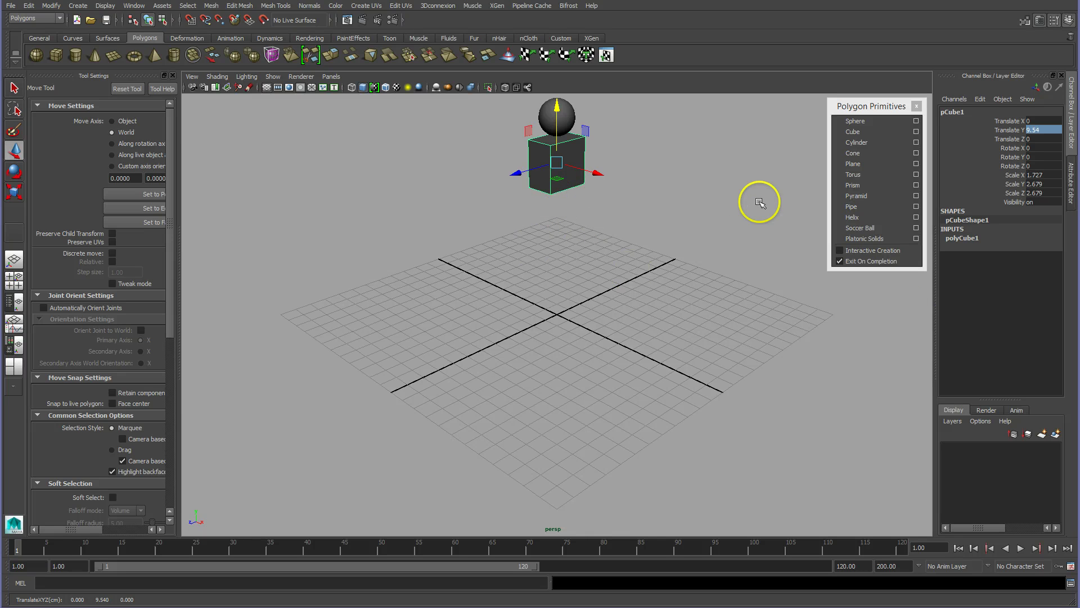
Create a polygon cylinder at the origin and set its radius to 2 in its construction inputs.
click(853, 143)
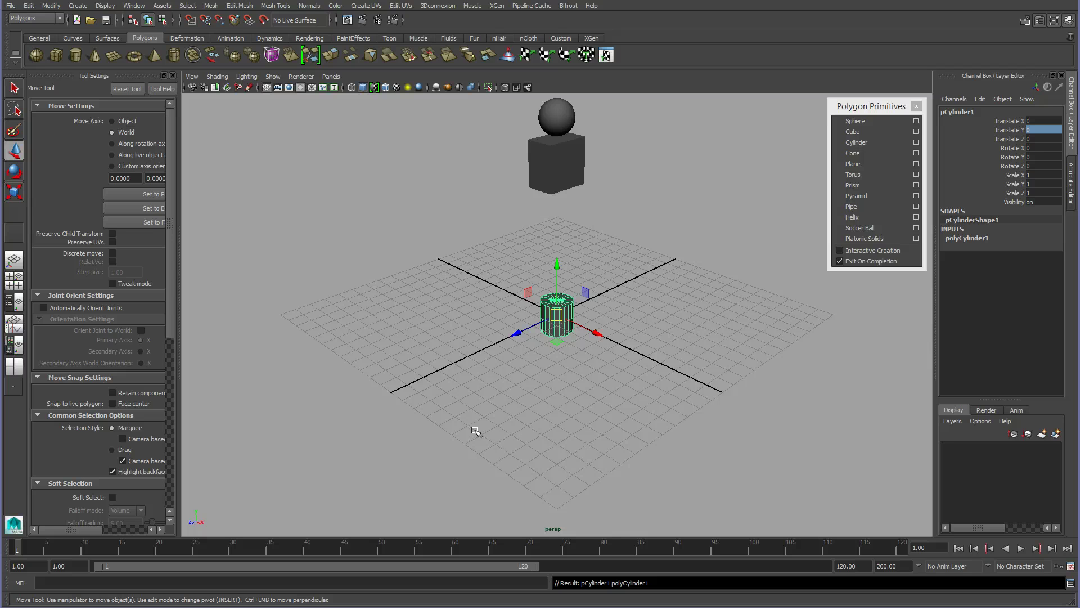
click(970, 241)
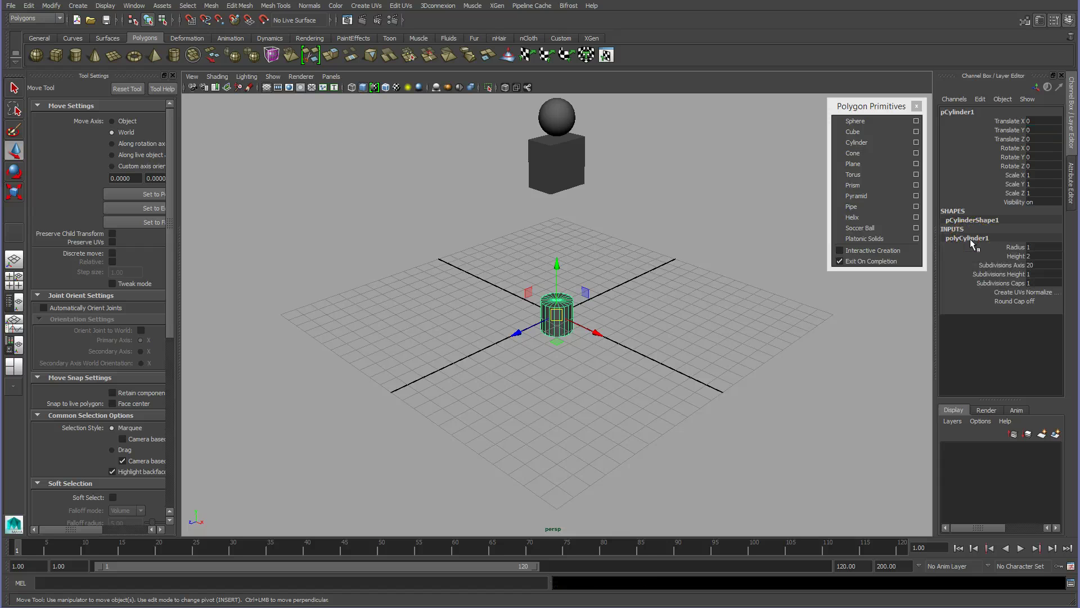
click(1017, 249)
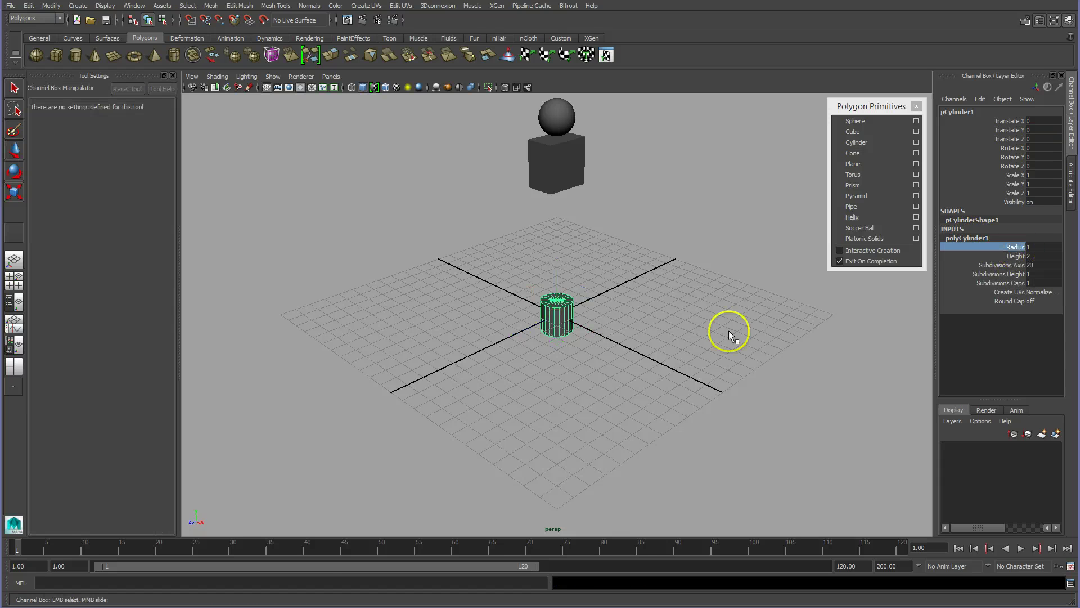
middle_drag(676, 325, 694, 325)
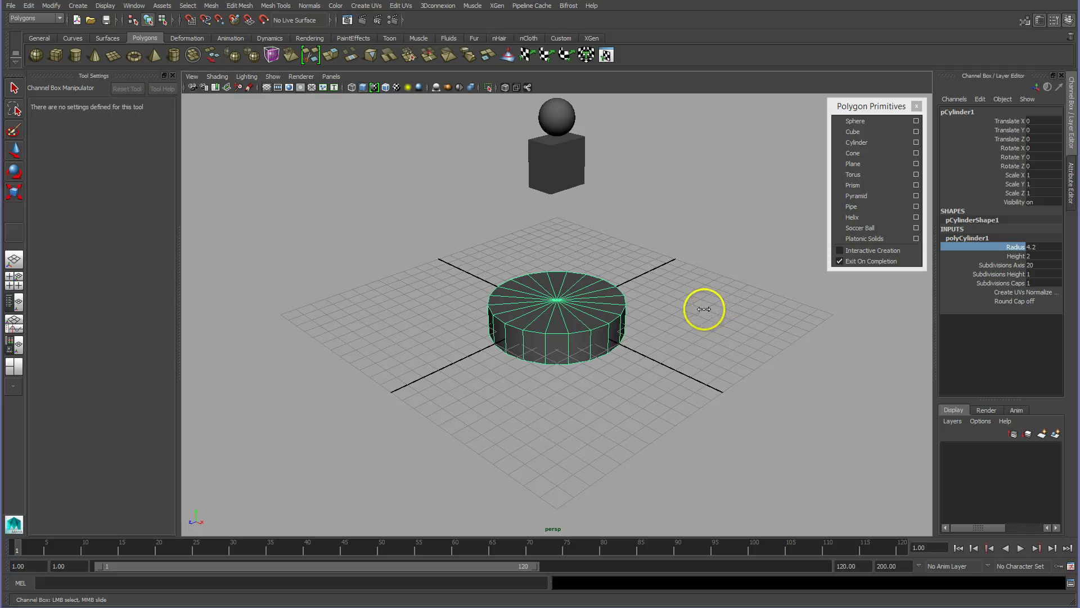
middle_drag(707, 308, 691, 313)
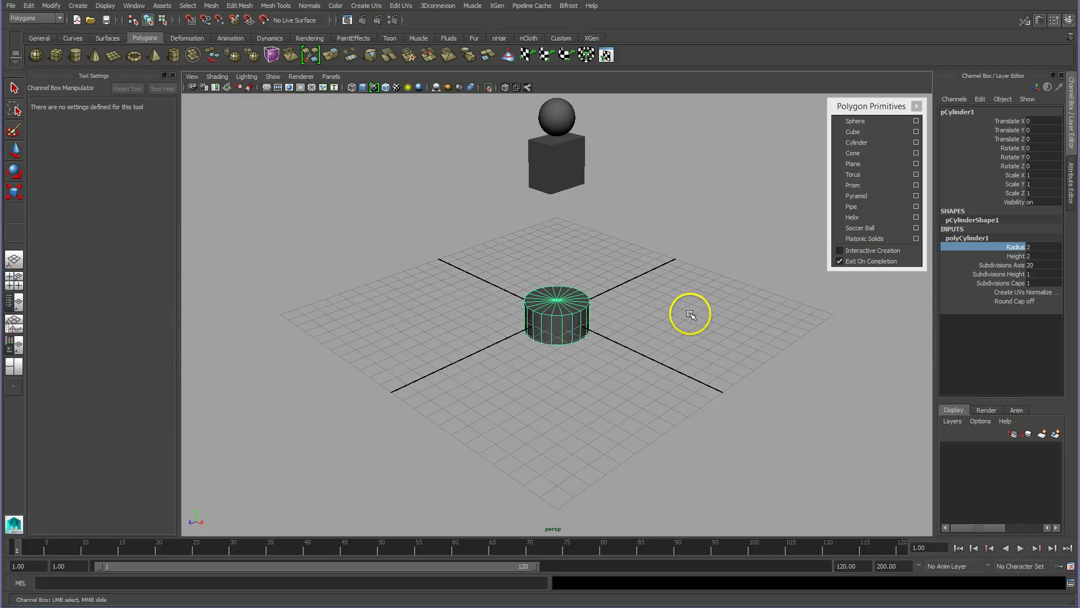
Reduce the cylinder's axis subdivisions to 12 and its cap subdivisions to 0.
click(1001, 266)
middle_drag(633, 355, 586, 355)
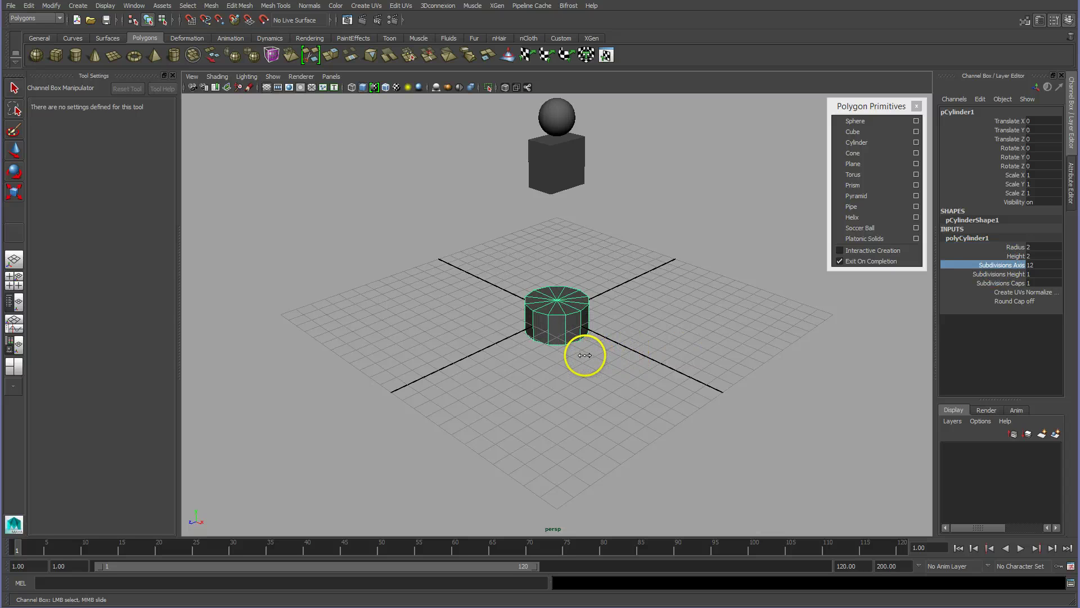
click(991, 285)
middle_drag(846, 309, 809, 312)
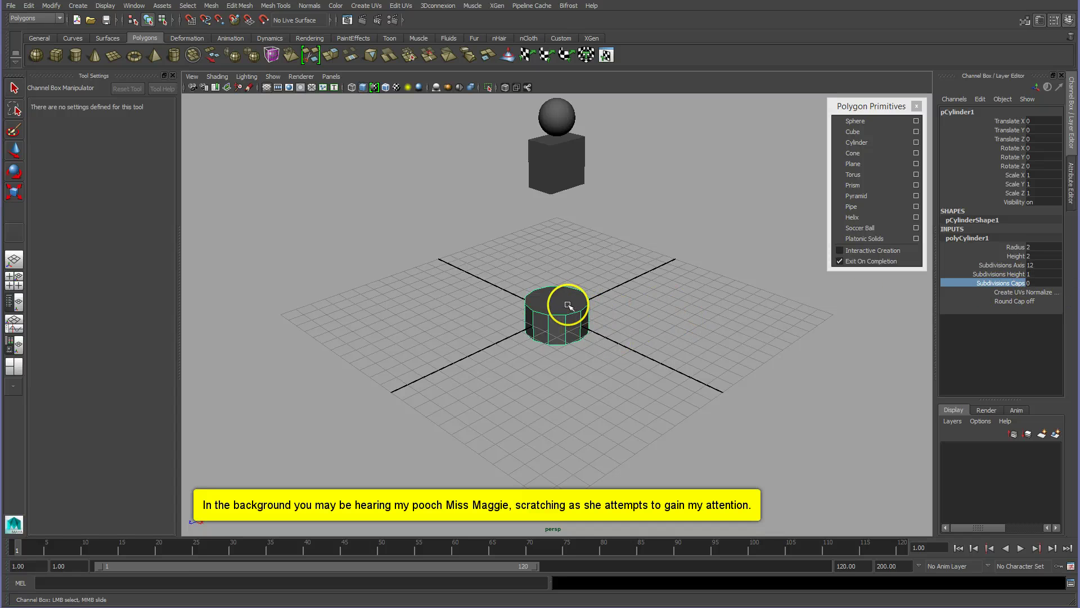
Reshape the cylinder into a slim limb with a radius of 0.6 and a height of 3.9.
click(1015, 257)
middle_drag(660, 358, 733, 360)
click(1015, 248)
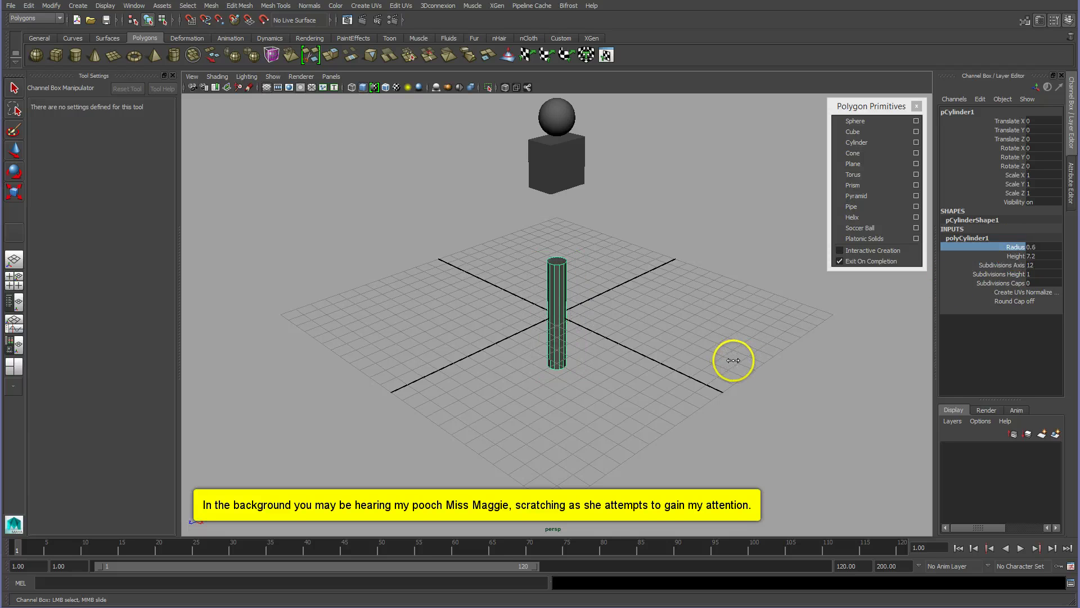
click(1016, 256)
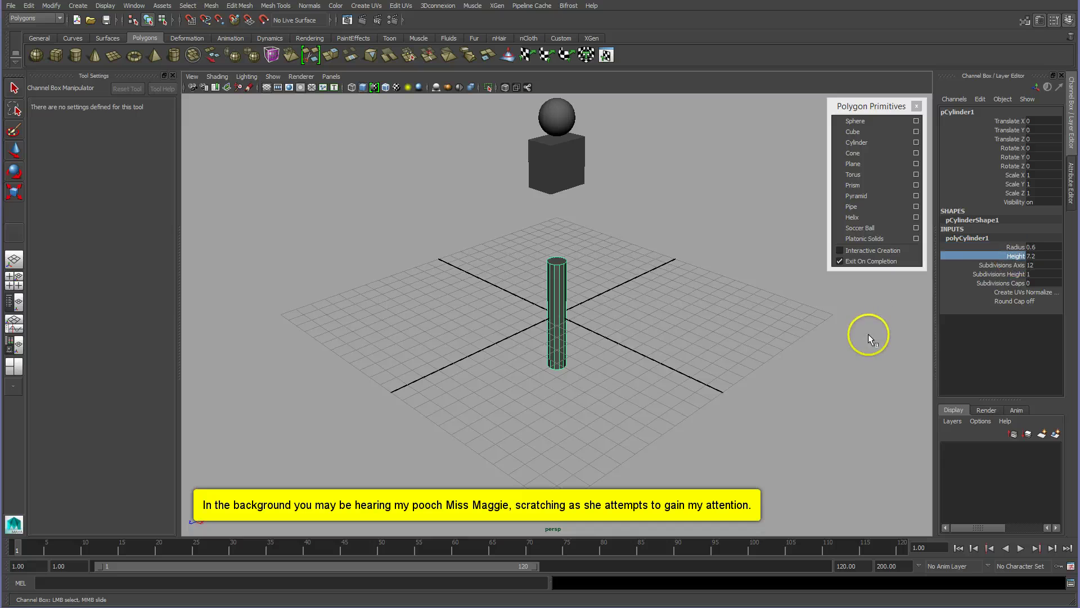
middle_drag(866, 333, 848, 338)
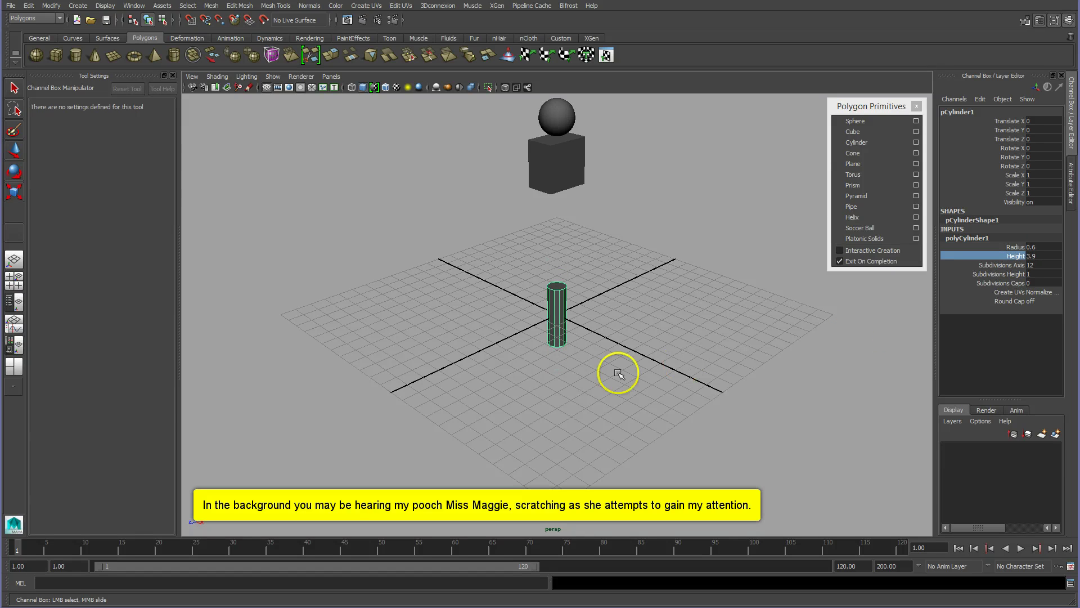
Lay the cylinder on its side by setting its Rotate X to 90 degrees.
key(w)
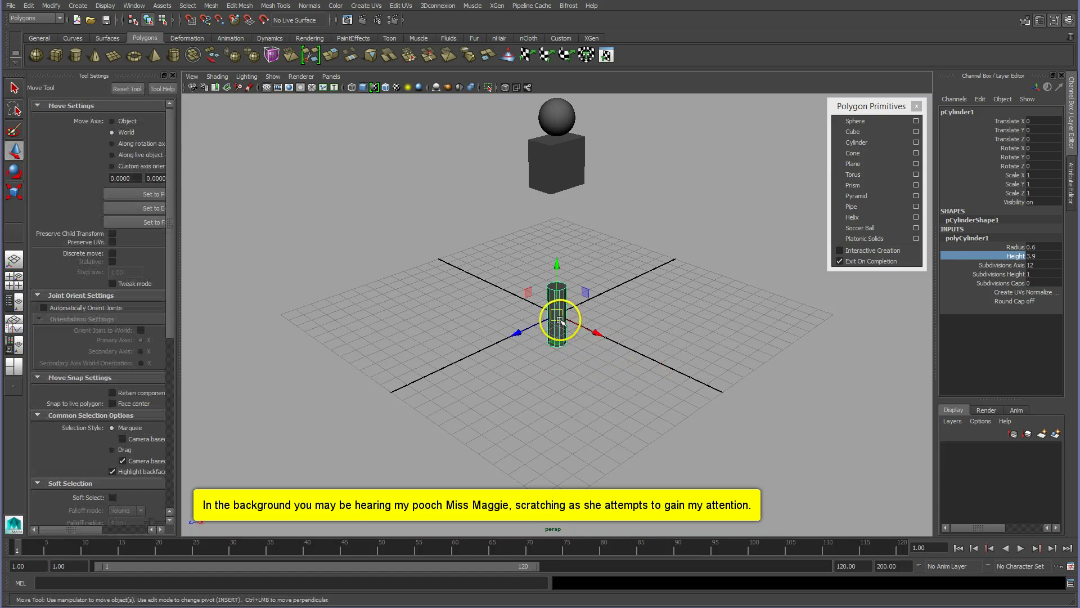
key(e)
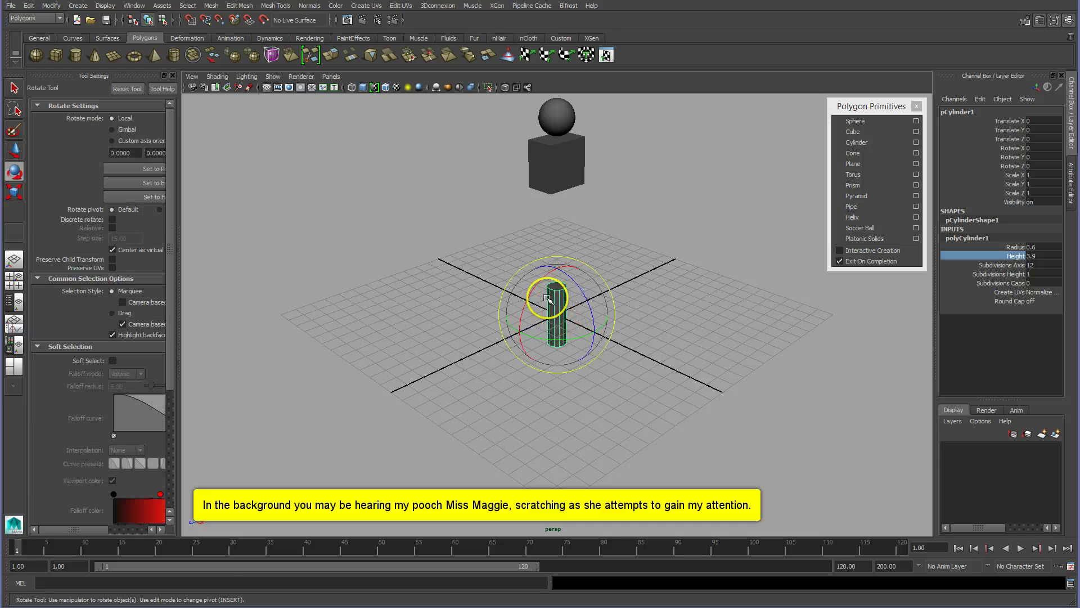
drag(530, 295, 539, 354)
double_click(1047, 147)
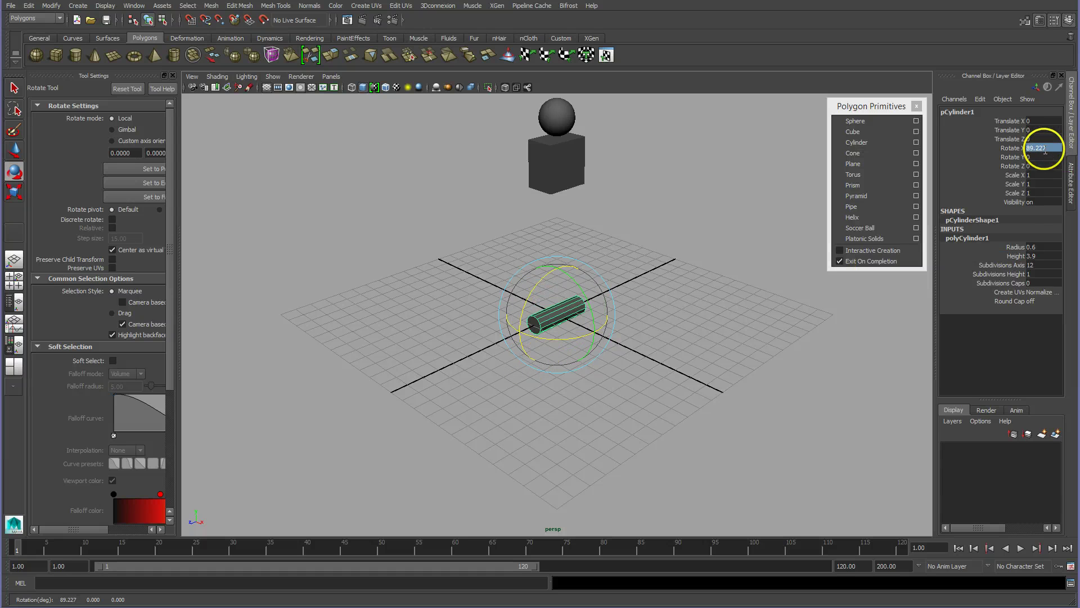
text(90)
key(Return)
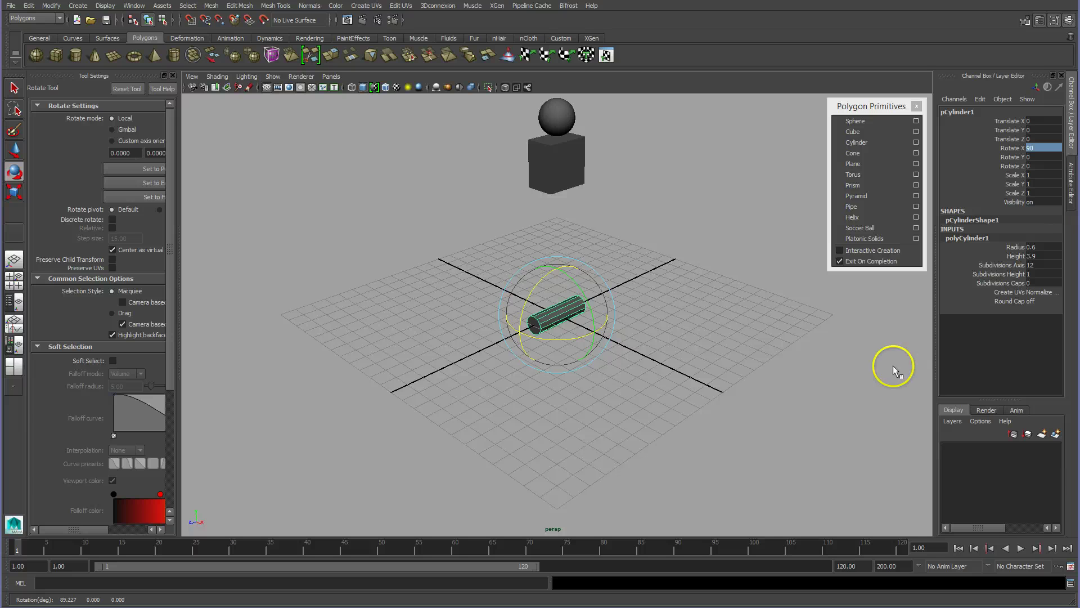
Move the cylinder's pivot point from its center to the center of its near end cap.
key(w)
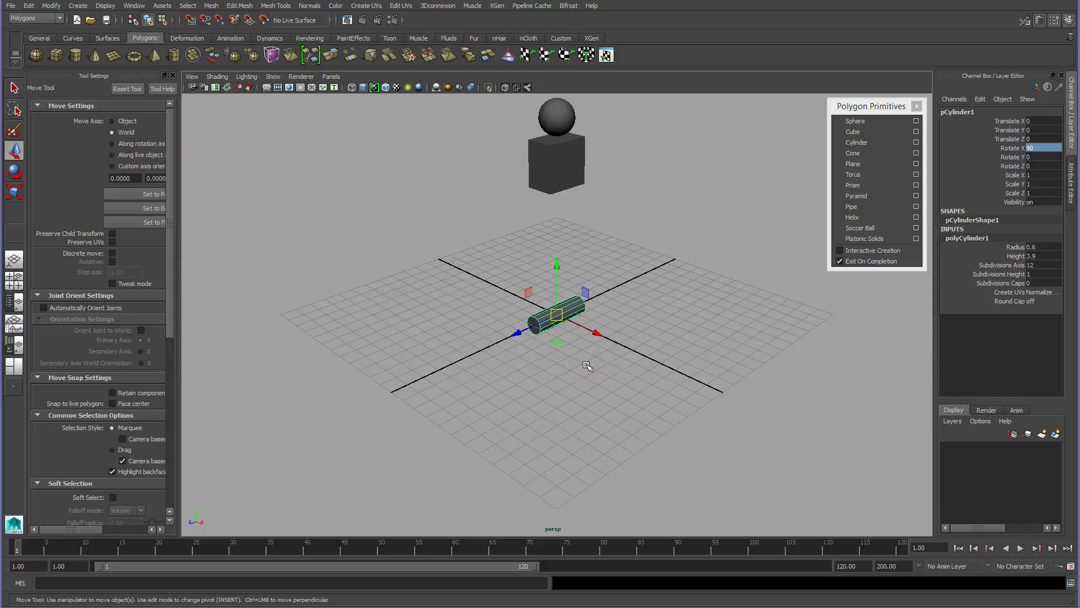
key(Insert)
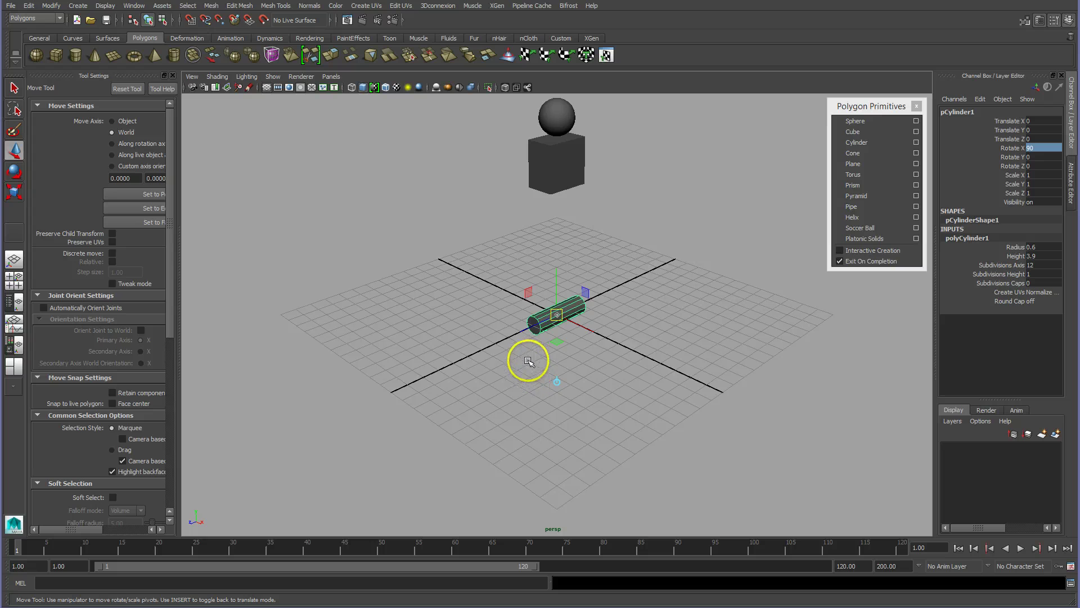
click(535, 326)
key(Insert)
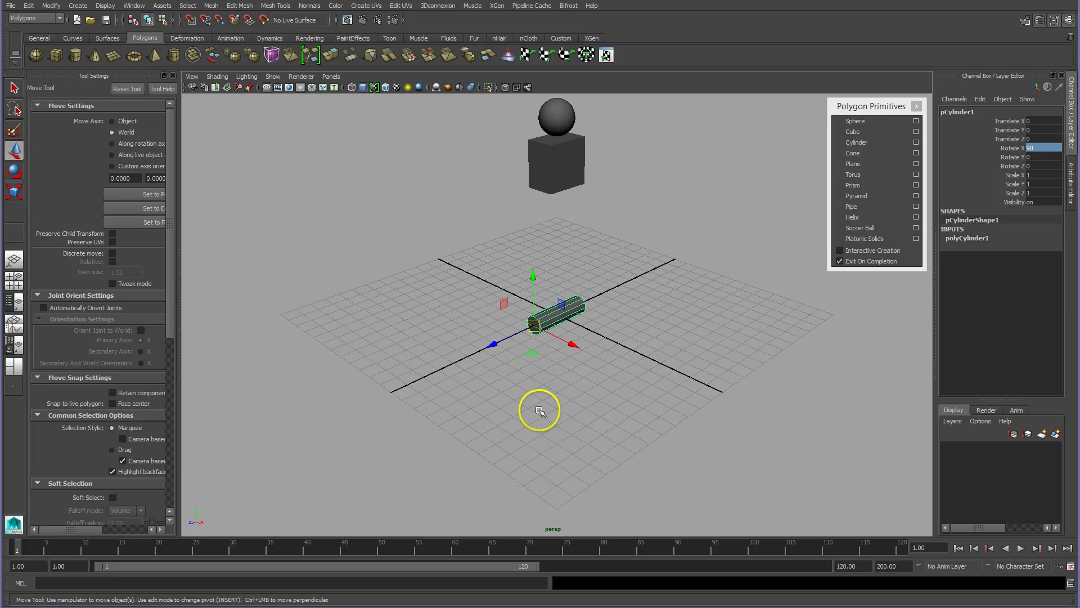
Move the cylinder up beside the cube torso as an upper arm, at about 10.1 in Y and -3.7 in Z, leaving a small gap.
drag(532, 279, 555, 109)
drag(494, 173, 545, 138)
drag(543, 139, 538, 142)
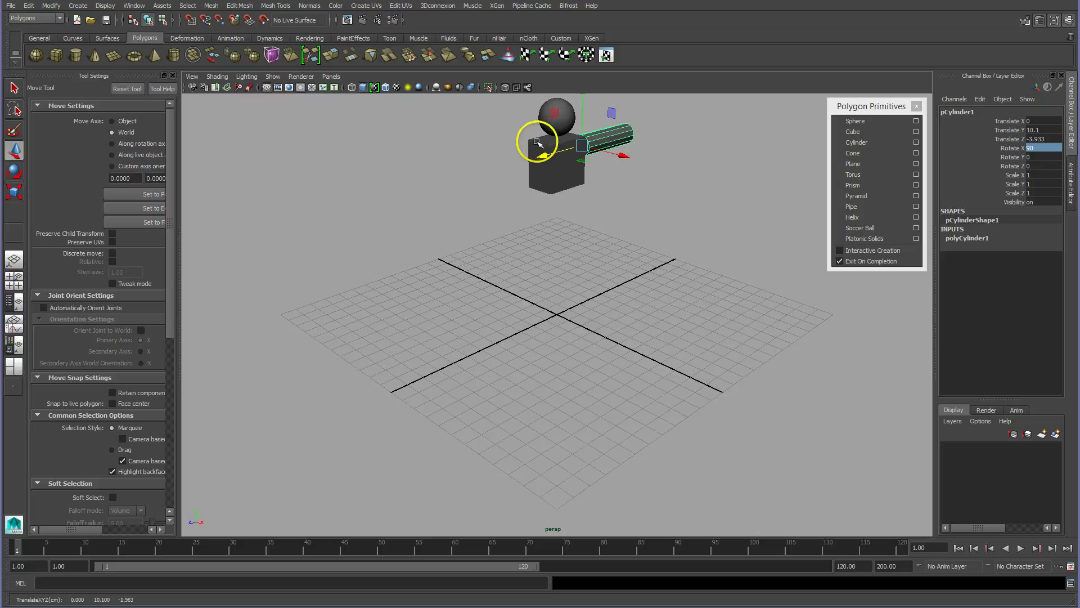
alt+drag(782, 253, 641, 234)
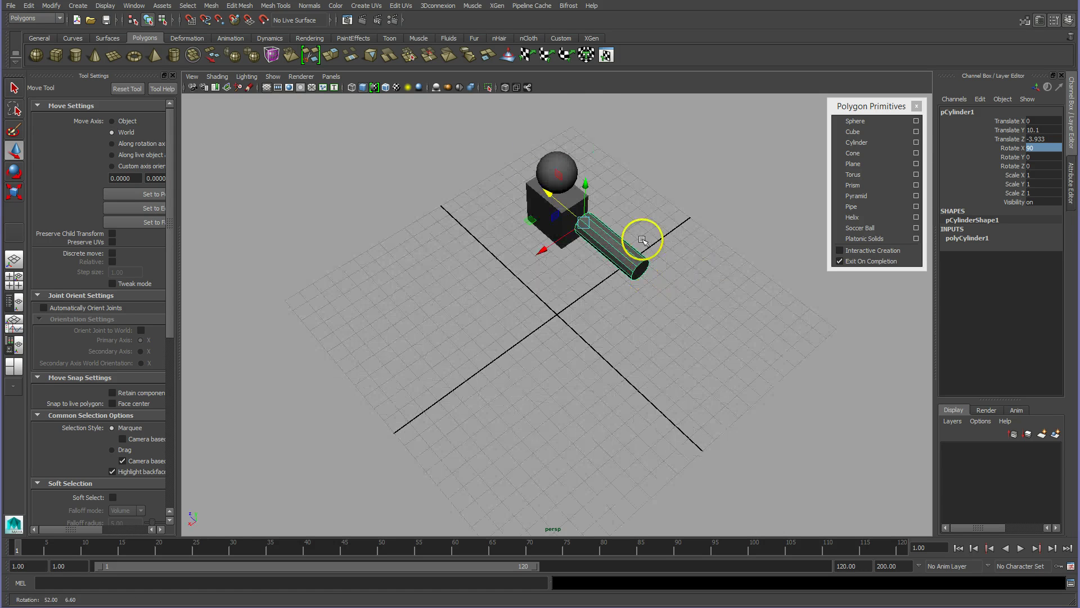
alt+drag(593, 299, 581, 306)
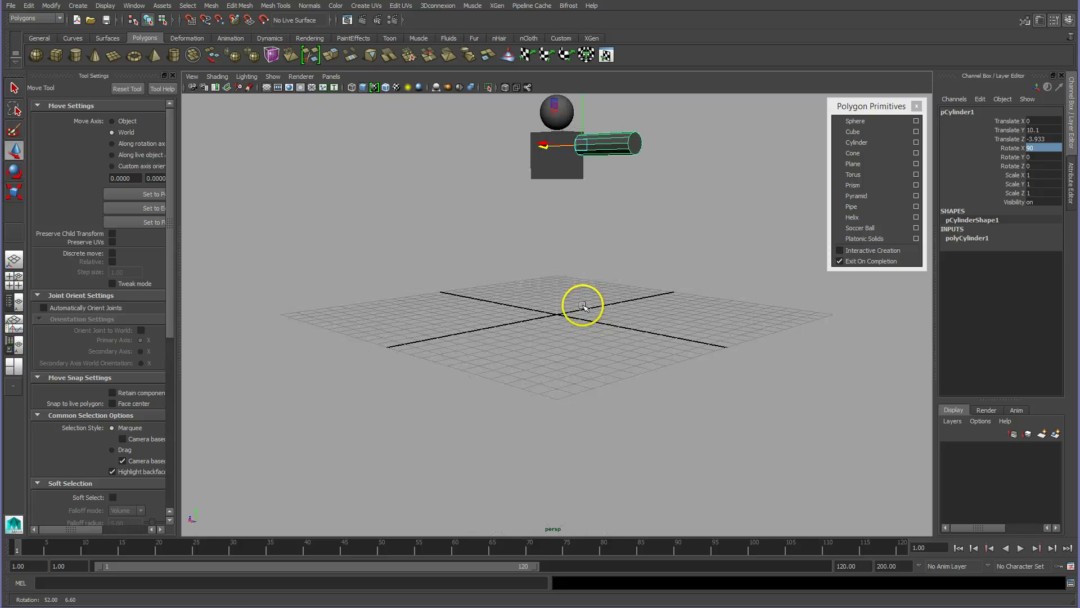
key(f)
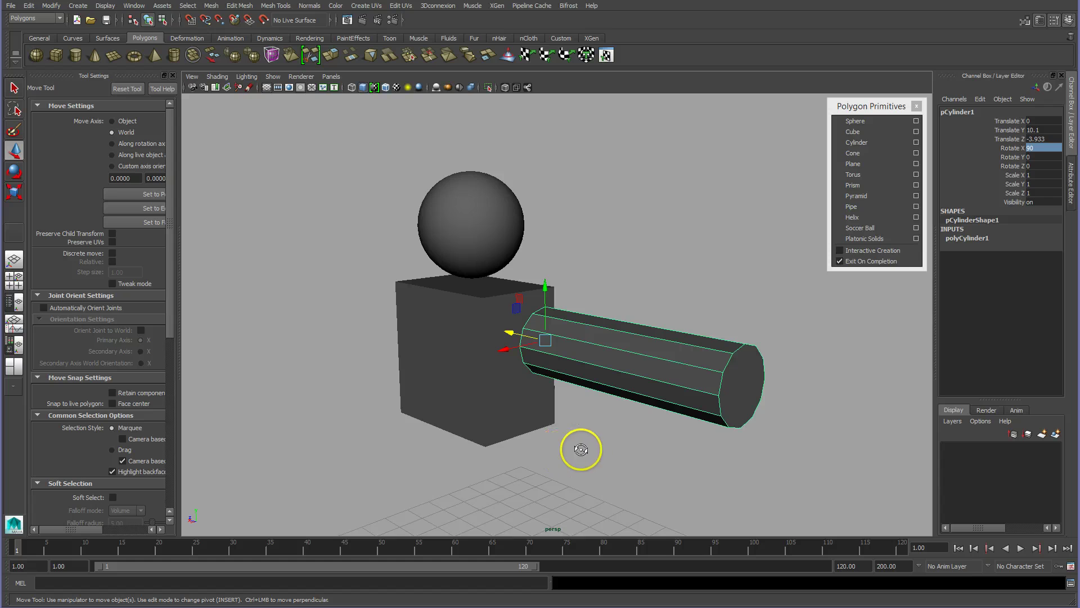
alt+drag(597, 447, 585, 433)
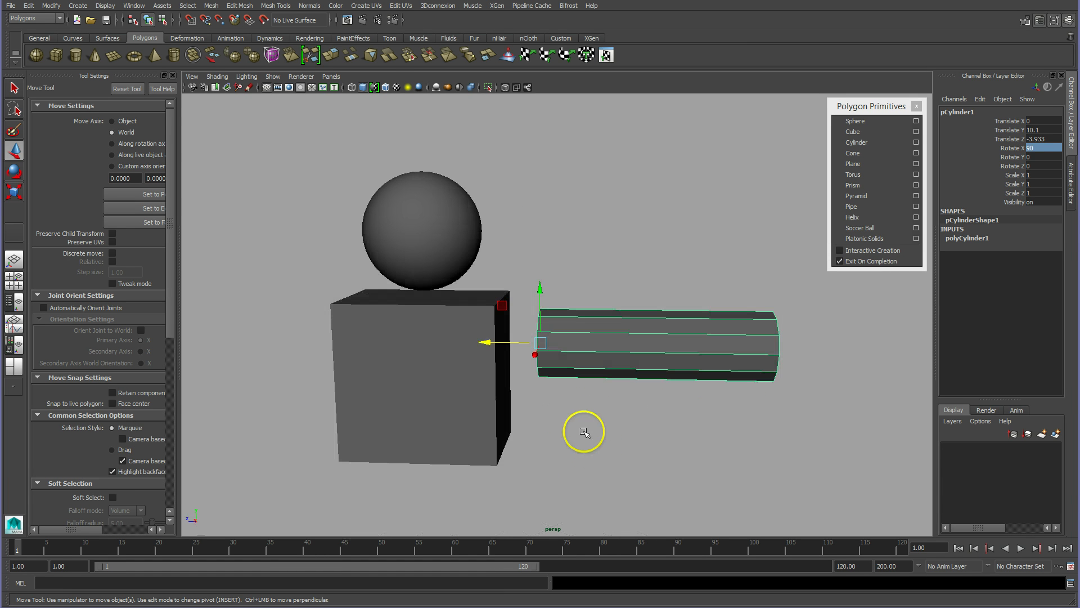
drag(490, 341, 474, 341)
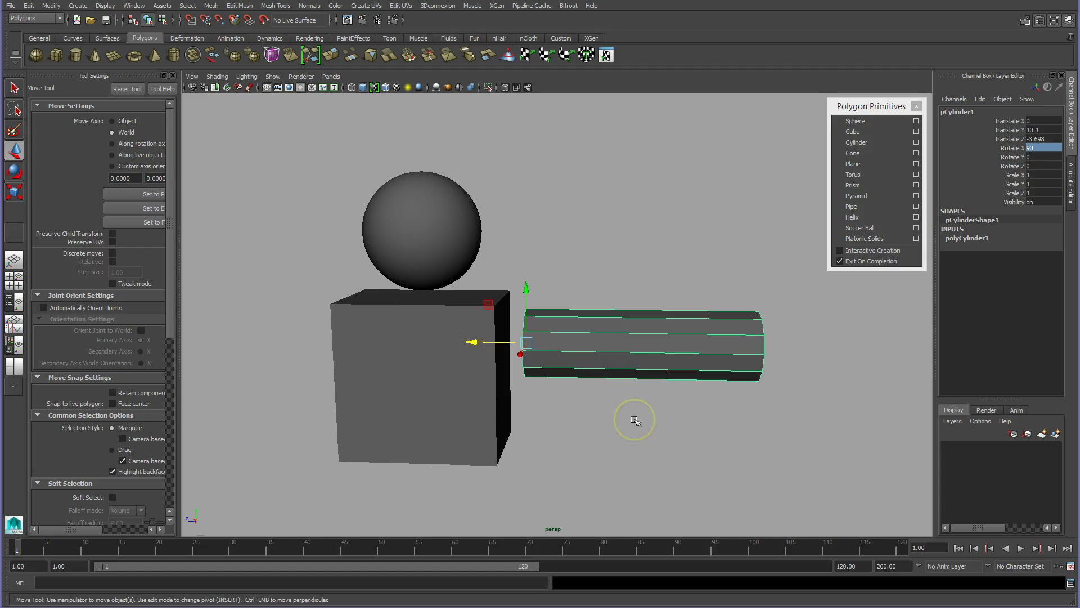
Duplicate the upper-arm cylinder and move the copy outward along Z to about -8.07 as the forearm, then deselect it.
key(ctrl+d)
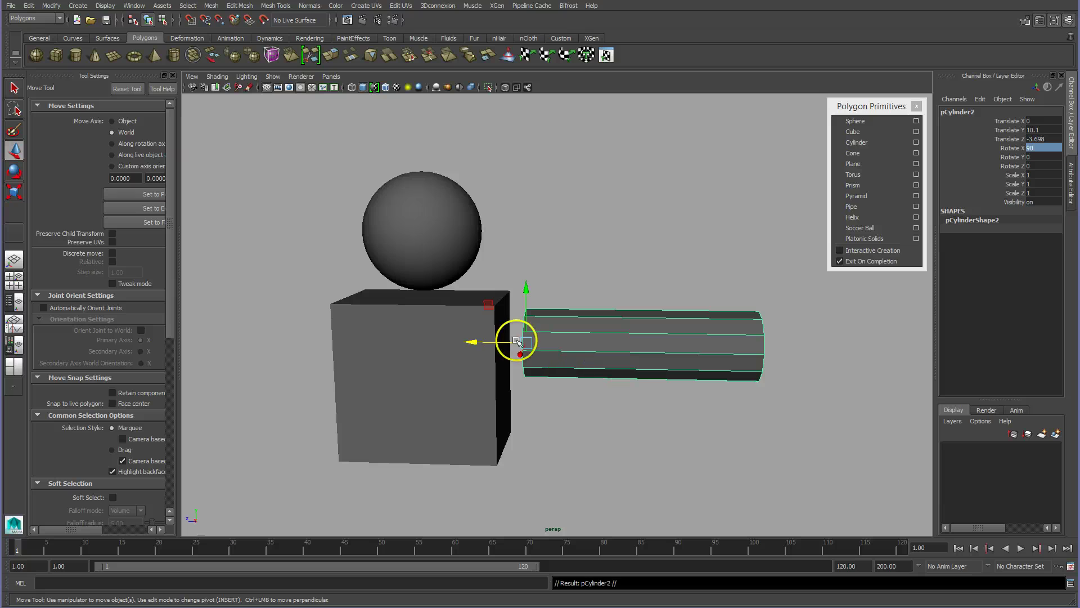
drag(482, 344, 733, 327)
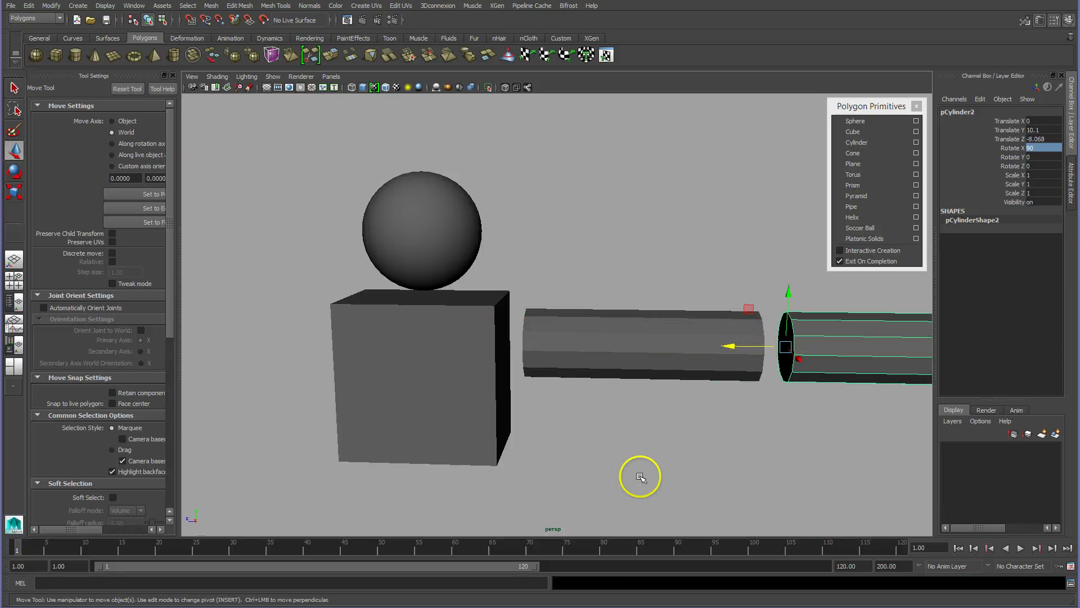
key(a)
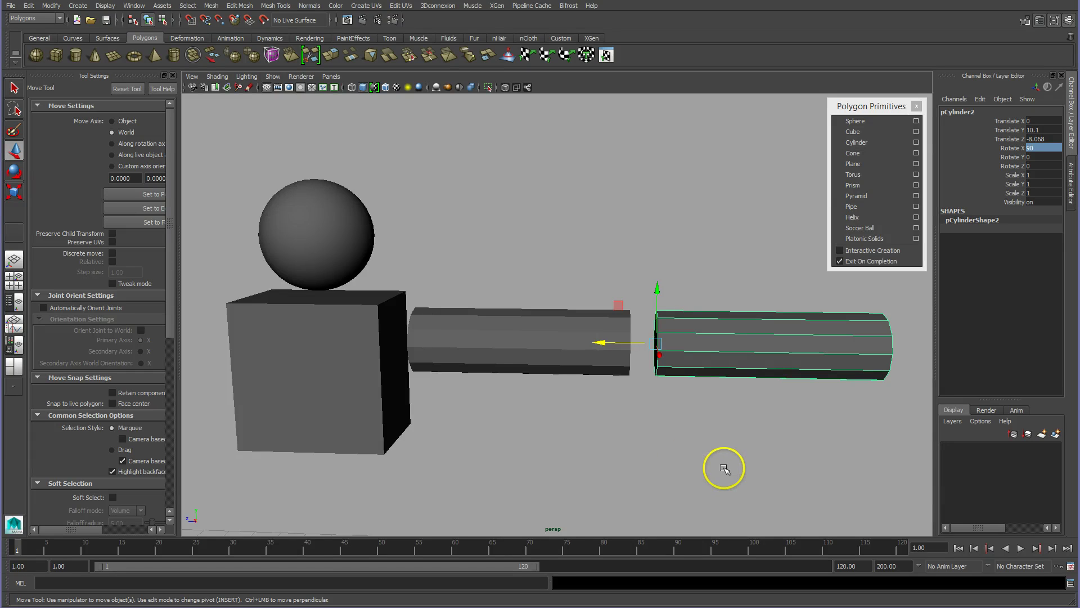
alt+drag(724, 465, 676, 481)
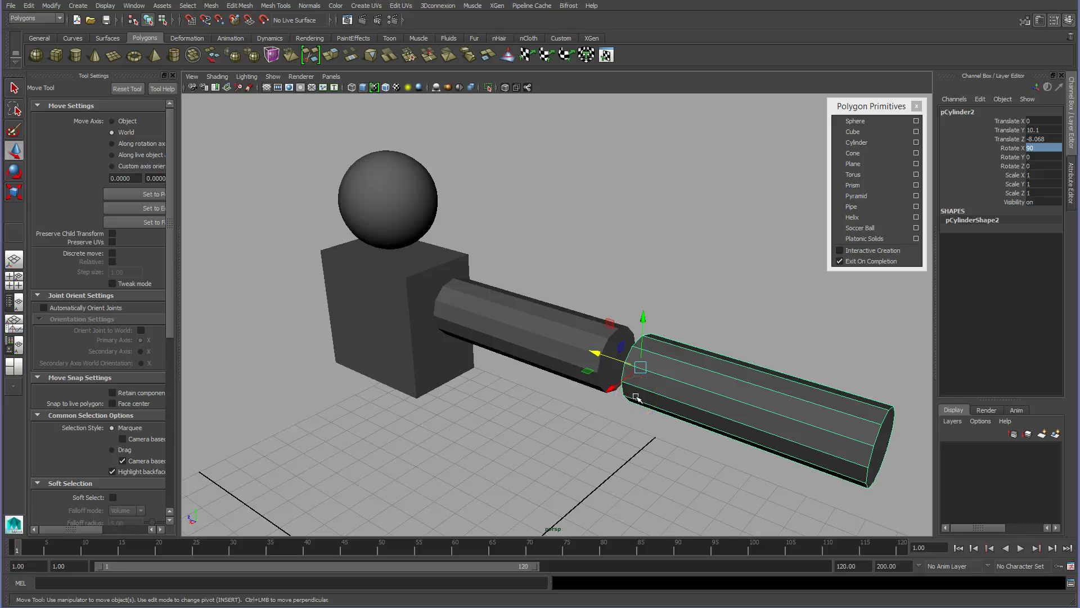
click(586, 482)
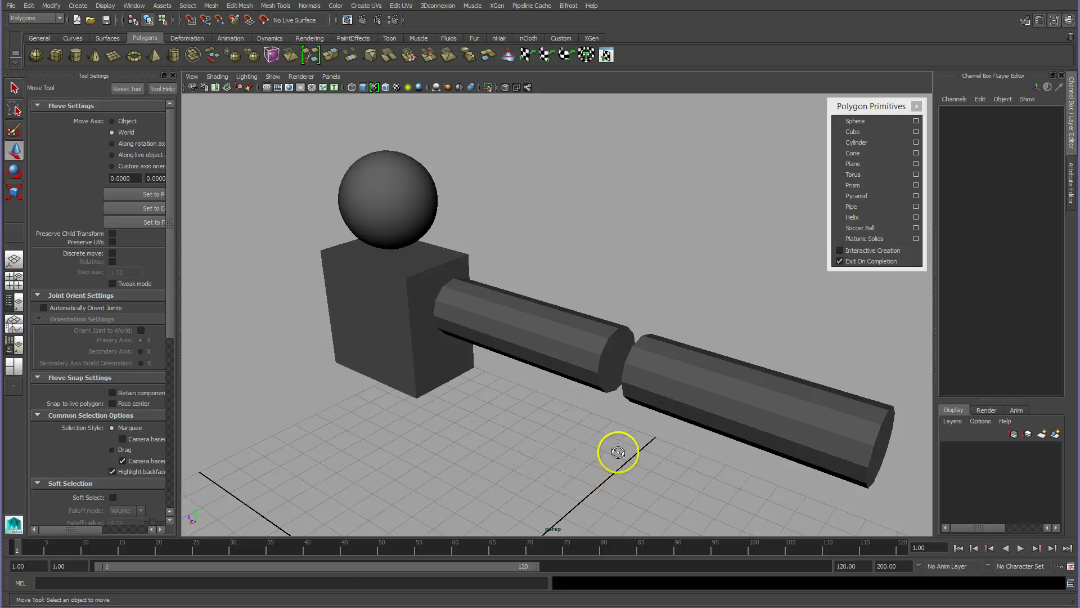
mouse_move(619, 449)
alt+mouse_down()
mouse_move(634, 449)
mouse_move(619, 451)
alt+mouse_up()
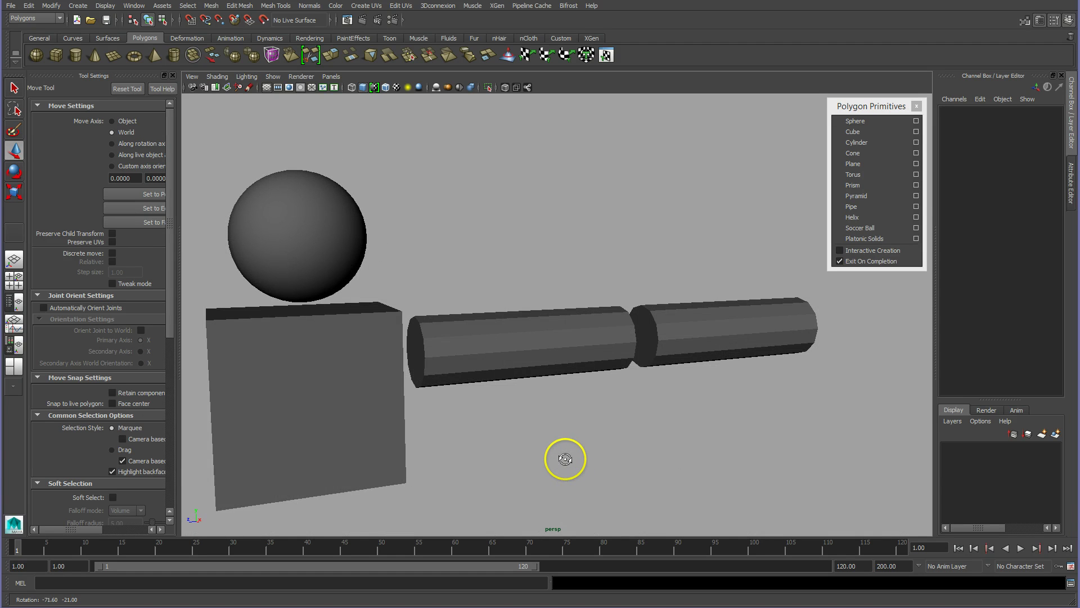